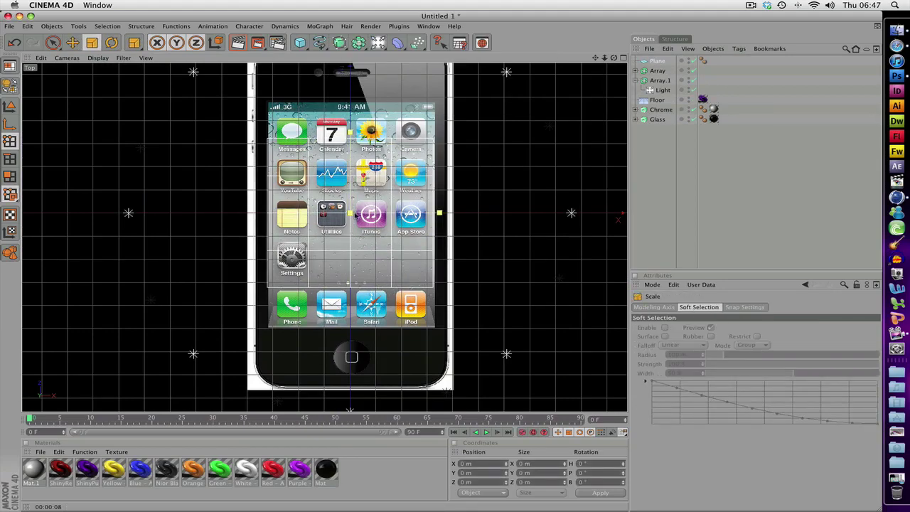
- Deselect the Plane and switch to the Perspective view of the phone
click(655, 186)
key(F1)
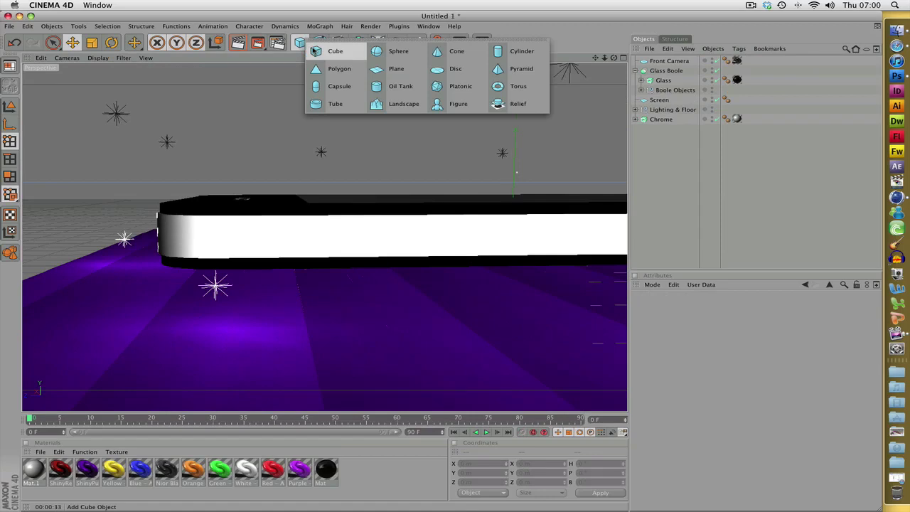
- Add a new Cube to the scene for the Vibrate switch
click(315, 51)
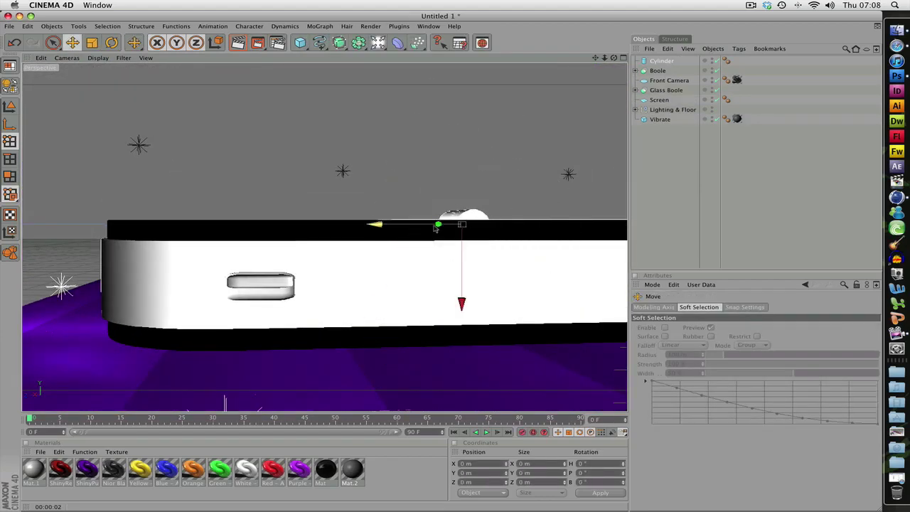
- Slide the Cylinder left along the phone's side, apply a material, and render to check
drag(436, 228, 343, 219)
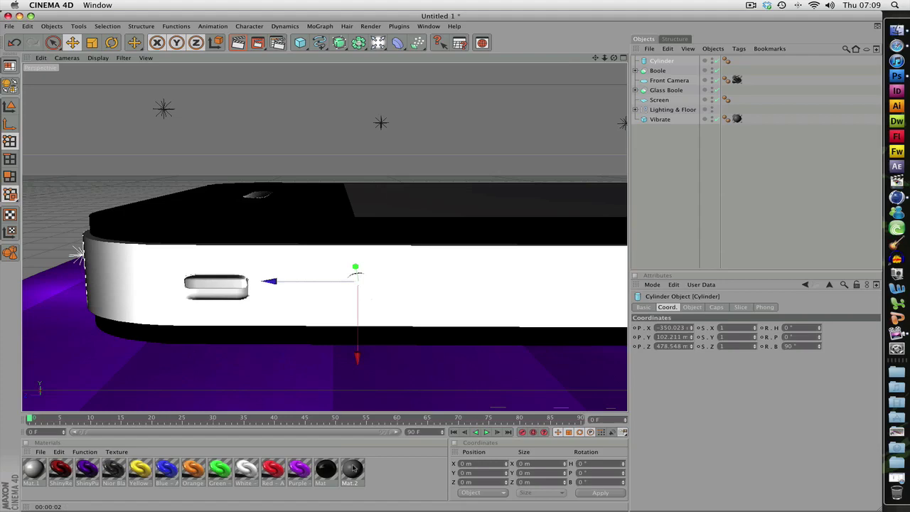
drag(354, 467, 356, 281)
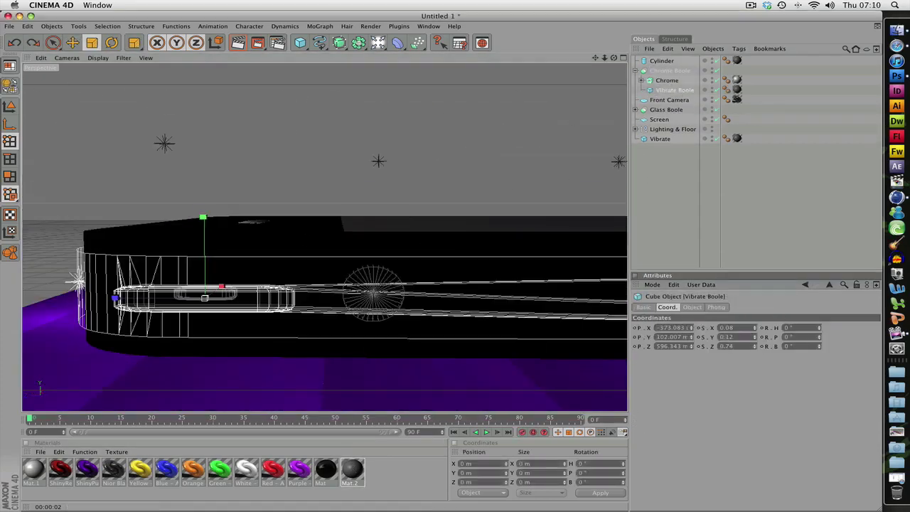
key(e)
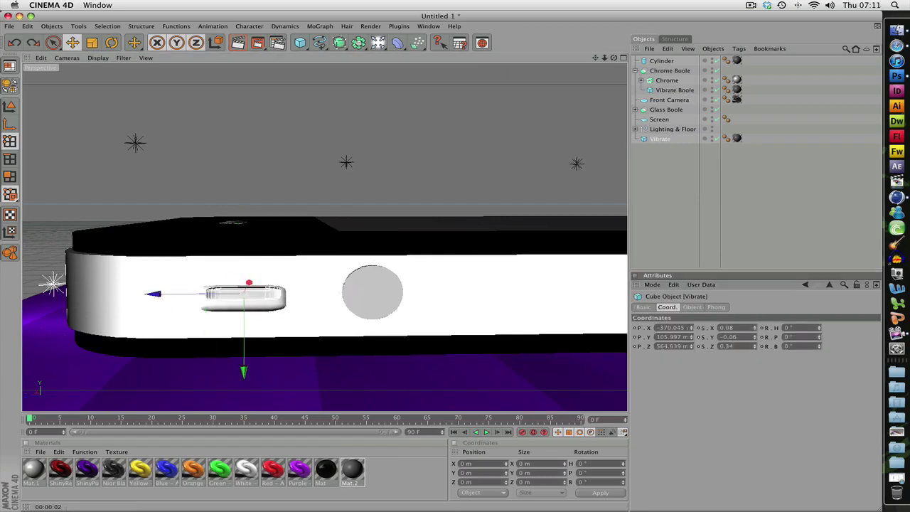
click(325, 311)
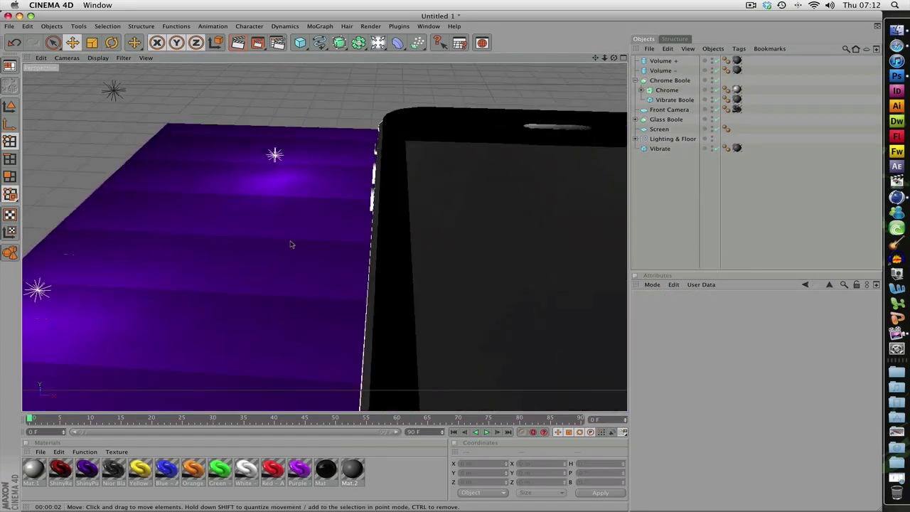
click(239, 42)
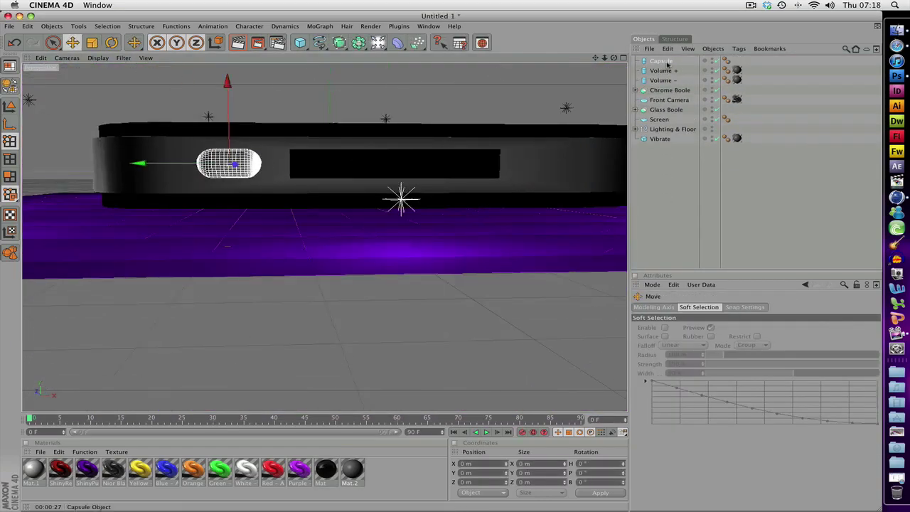
- Select the new Capsule object in the Object Manager
click(667, 64)
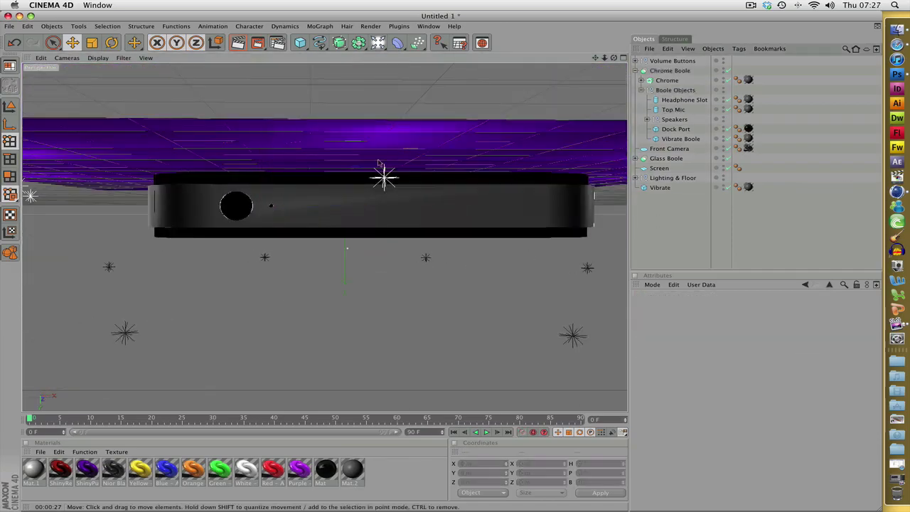
- Apply the dark material to the new cube and enable Fillet to round its edges
alt+drag(379, 164, 327, 242)
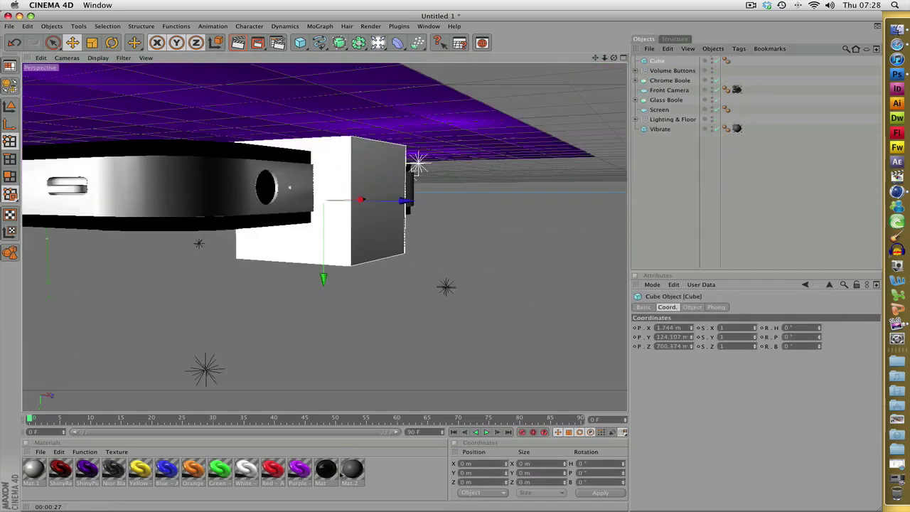
drag(340, 475, 377, 214)
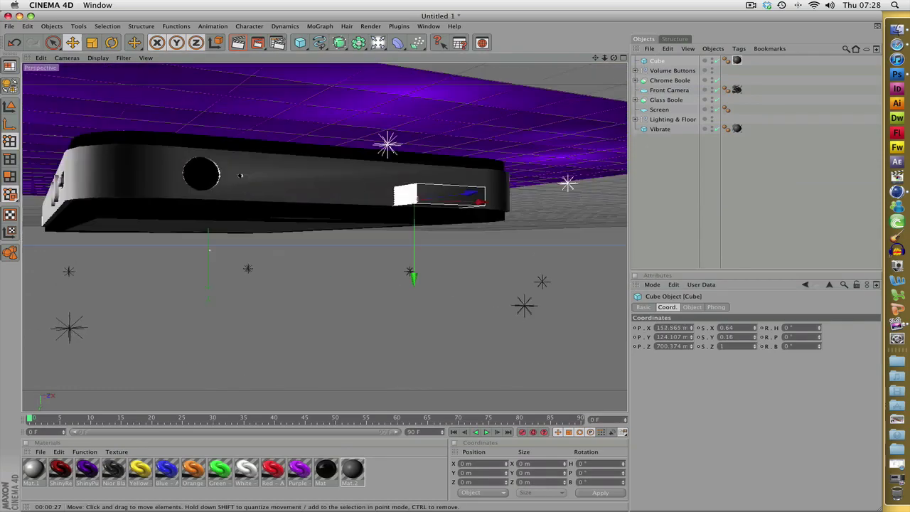
click(692, 307)
click(695, 368)
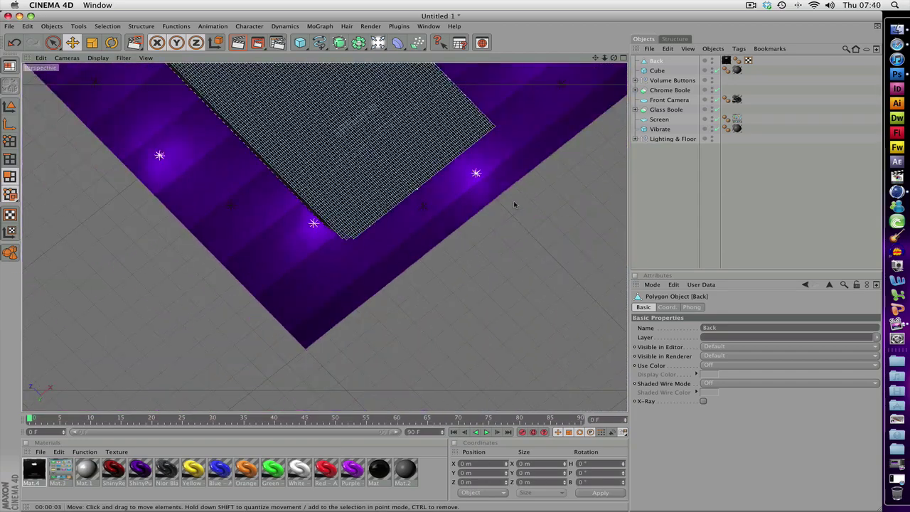
- Frame the whole phone and floor, then select Back and the other phone parts
mouse_move(402, 242)
alt+mouse_down()
mouse_move(561, 106)
mouse_move(526, 309)
mouse_move(460, 368)
alt+mouse_up()
key(9)
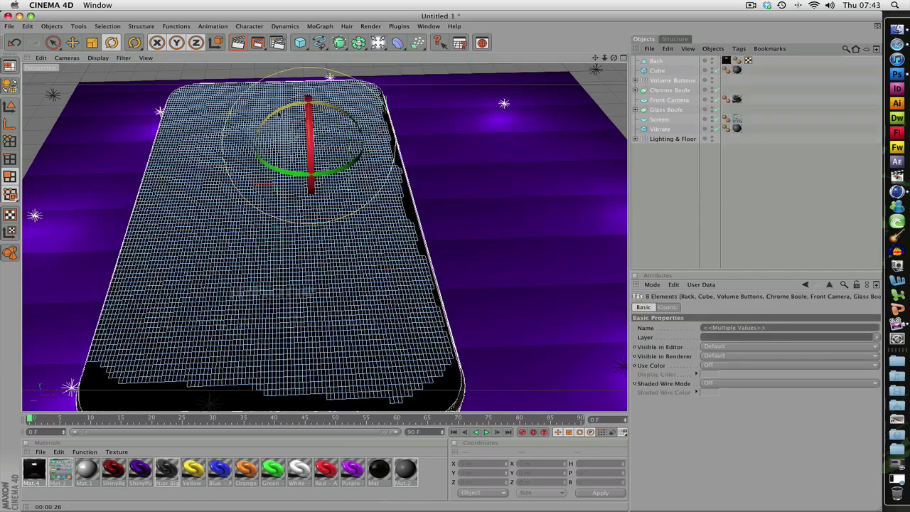
click(659, 169)
key(h)
click(657, 71)
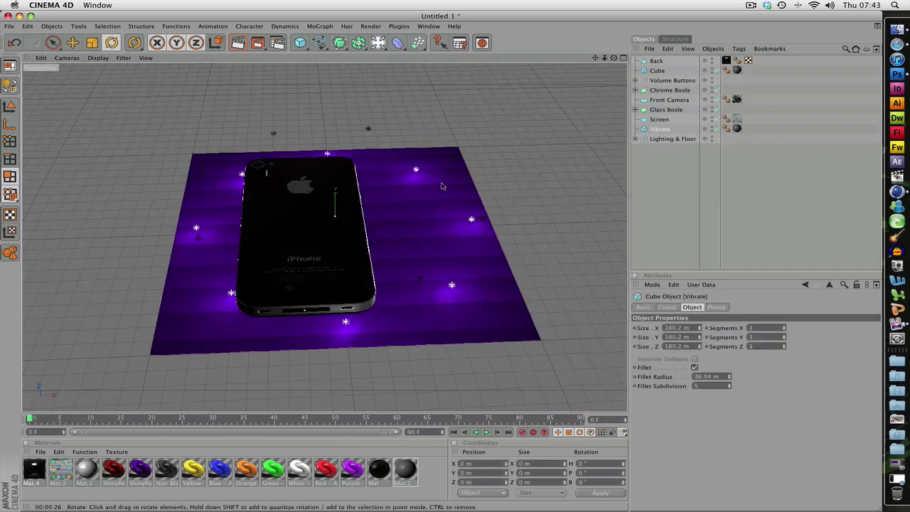
shift+click(660, 129)
- Flip all phone parts face-up onto the floor and render the view
mouse_move(498, 142)
alt+mouse_down()
mouse_move(546, 125)
mouse_move(409, 250)
alt+mouse_up()
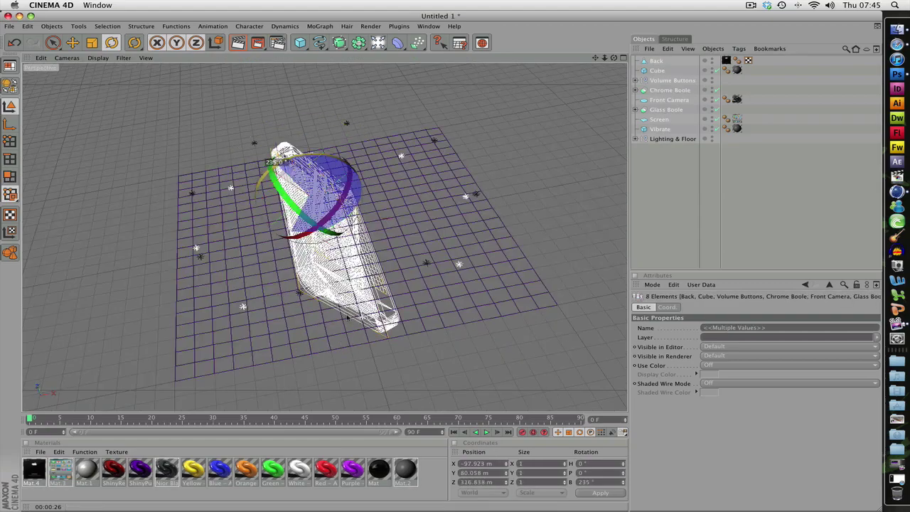
click(237, 43)
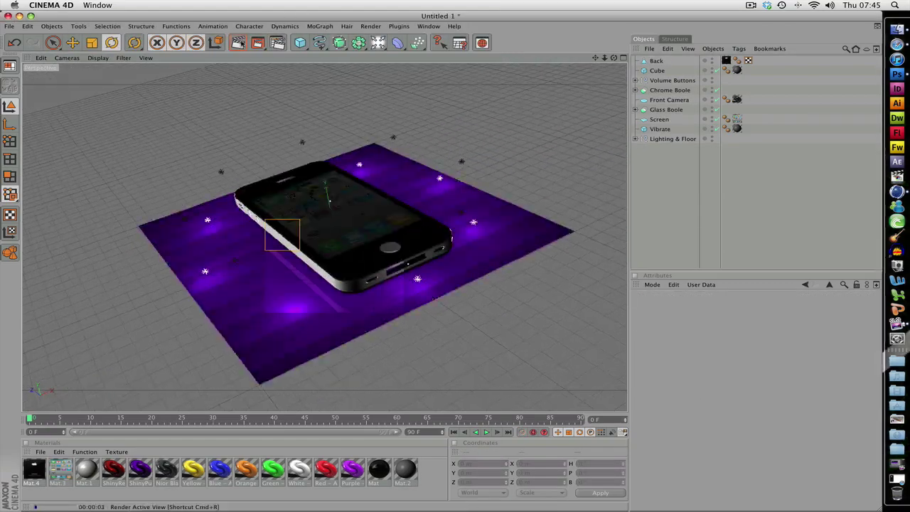